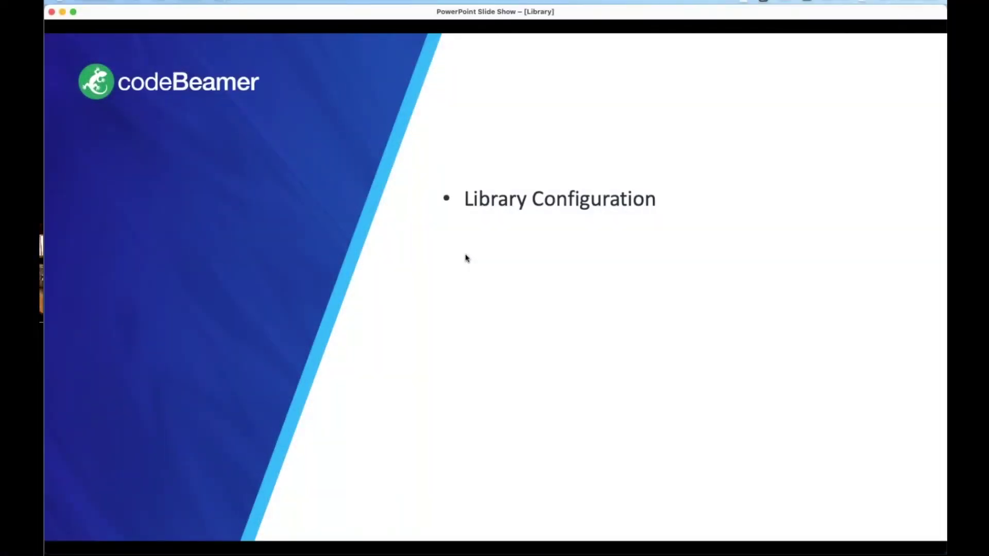
# Advance the Library slide to reveal the 'Three Main Uses of Library' bullet and its copy-an-item use.
pyautogui.click(467, 258)
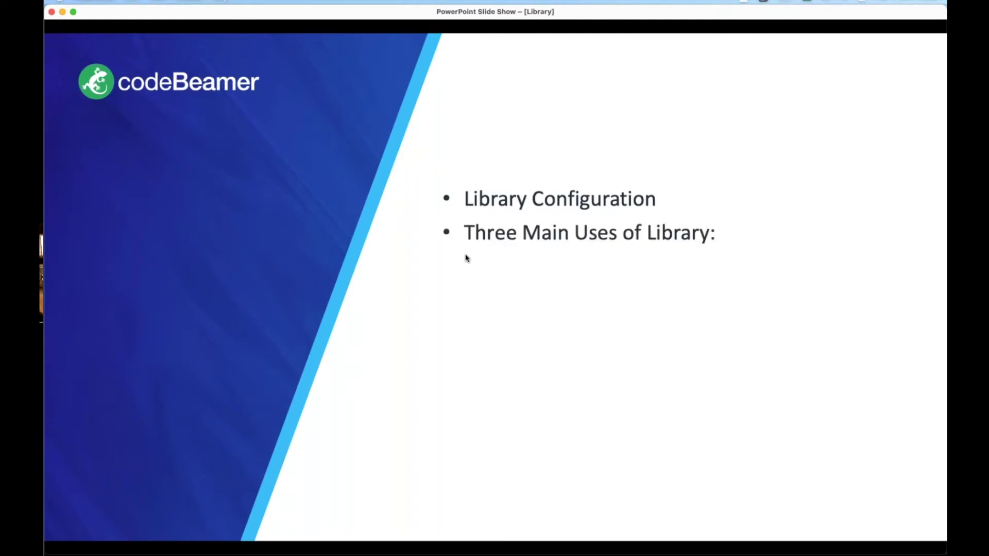
pyautogui.click(467, 258)
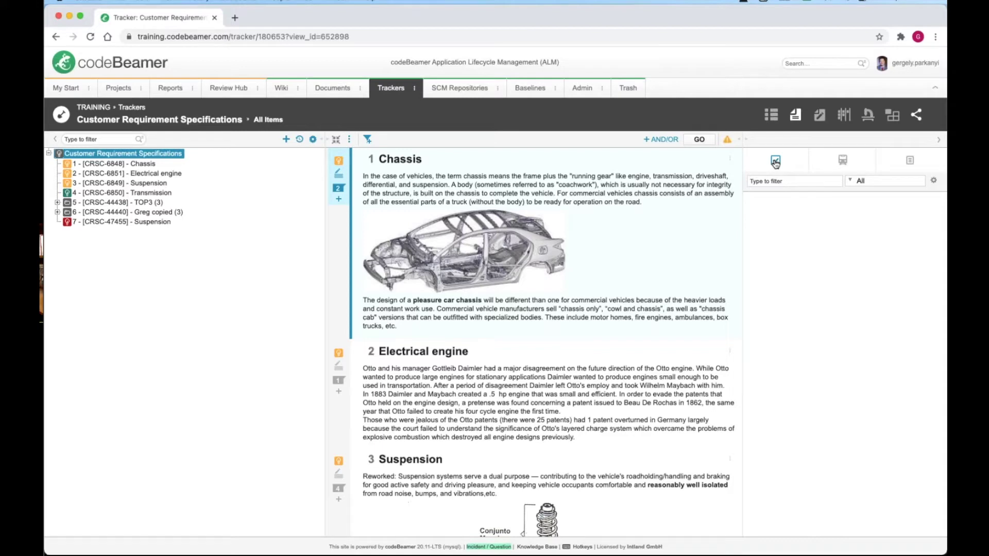
# Add the TRAINING project to the tracker's library configuration and save it.
pyautogui.click(934, 181)
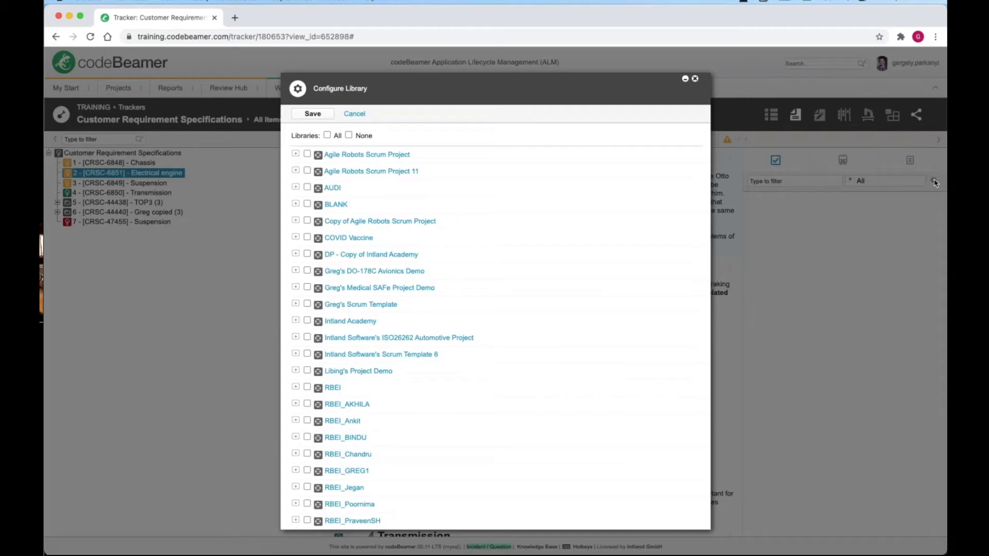
pyautogui.scroll(-5, 547, 313)
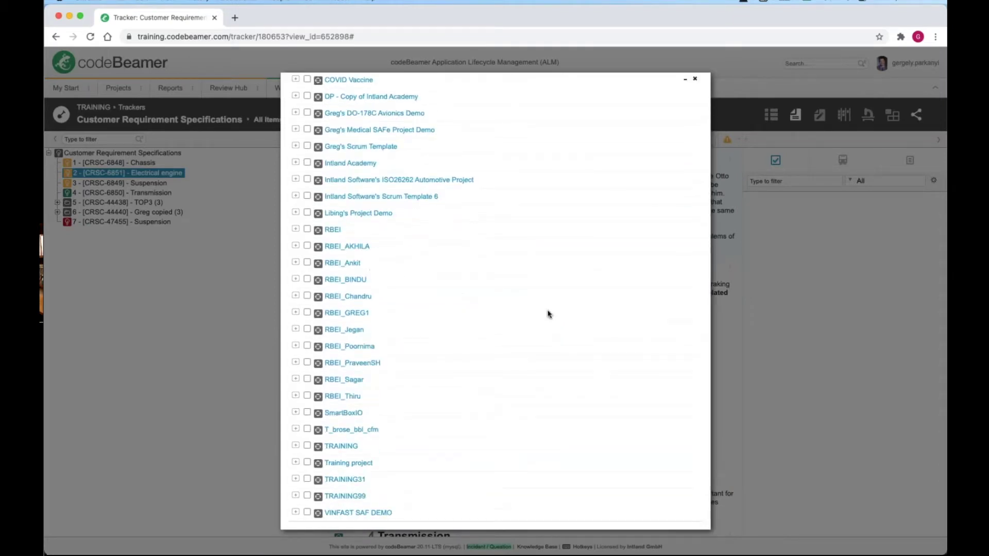
pyautogui.click(307, 446)
pyautogui.scroll(5, 432, 266)
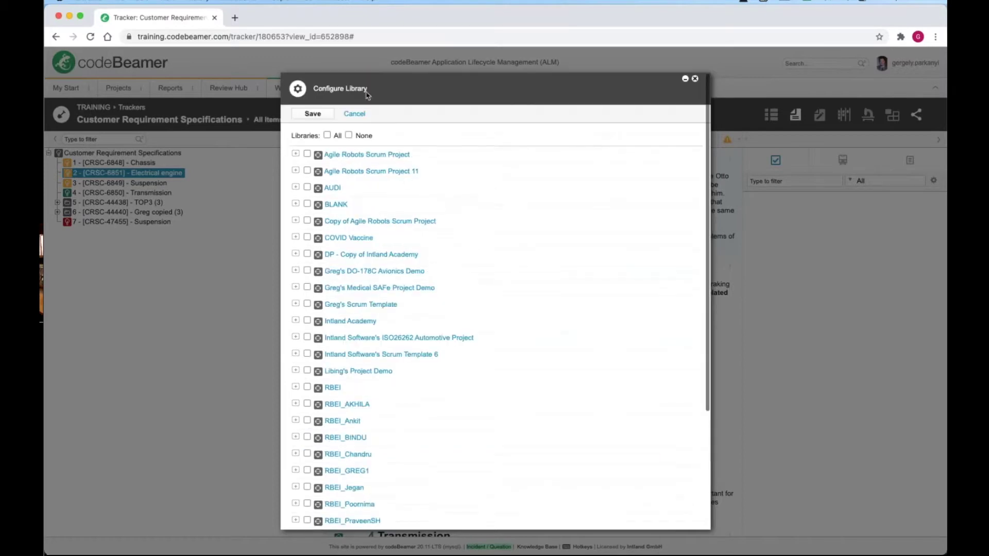
pyautogui.click(301, 115)
# Find Training project among the projects Available to Join, add it to the library, and save.
pyautogui.rightClick(119, 88)
pyautogui.click(154, 92)
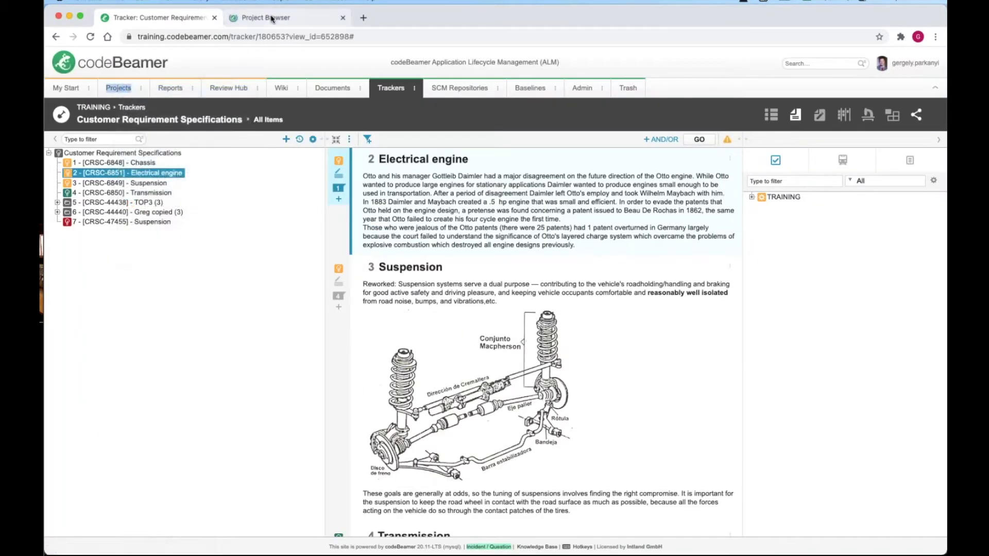
pyautogui.click(270, 18)
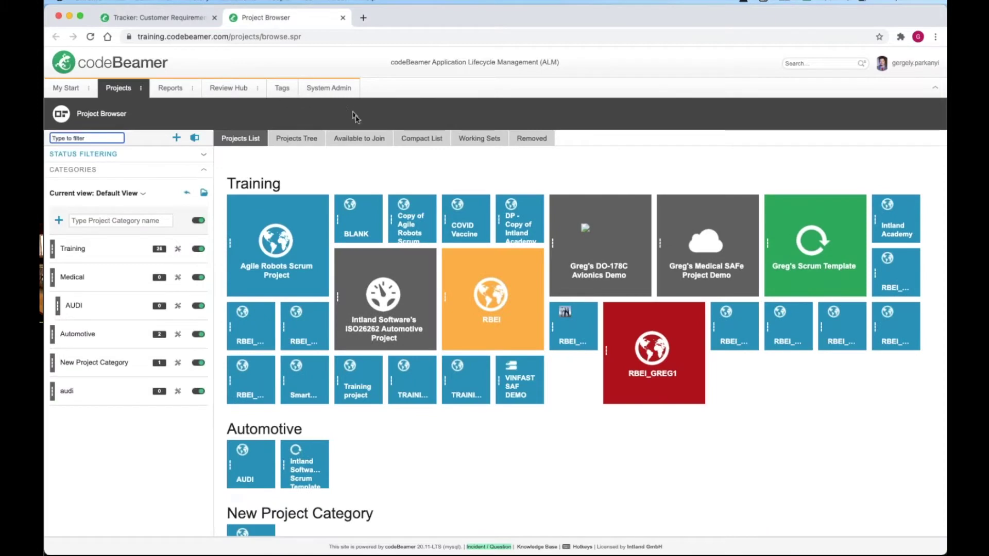
pyautogui.click(375, 138)
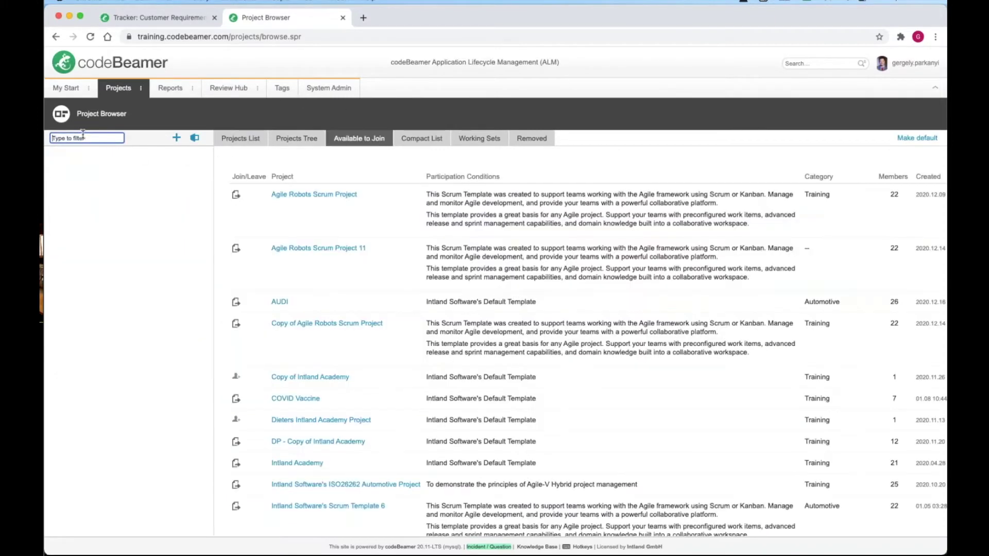
pyautogui.click(86, 138)
pyautogui.write('training')
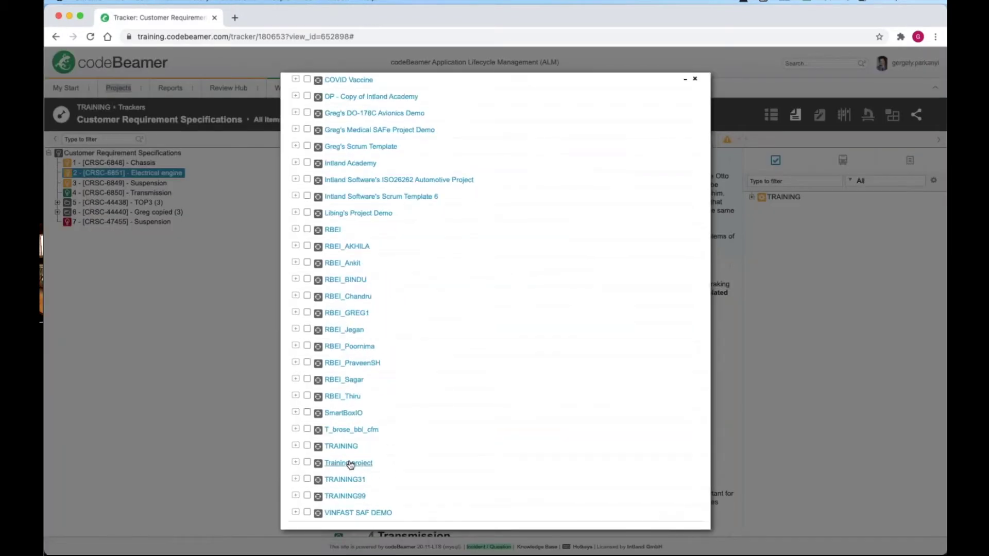
pyautogui.click(307, 463)
pyautogui.click(308, 115)
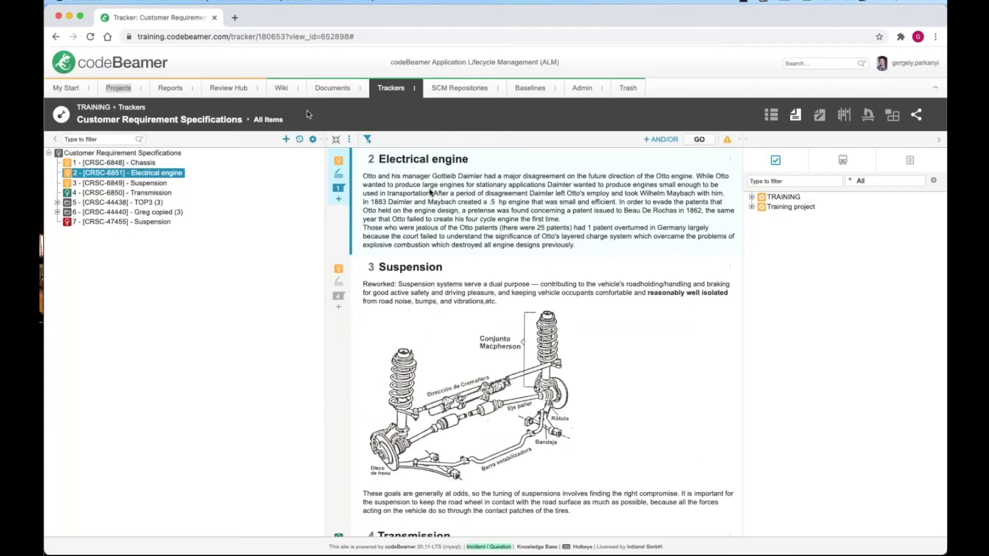
# Expand Training project in the library and drag its Copy Me! item into the Customer Requirement Specifications tree.
pyautogui.doubleClick(791, 208)
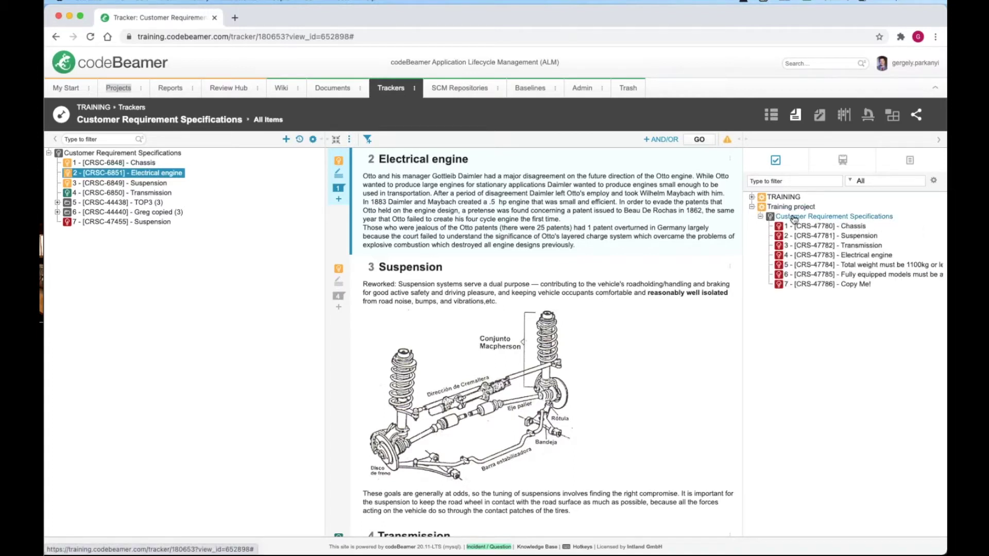
pyautogui.moveTo(824, 285); pyautogui.dragTo(80, 251)
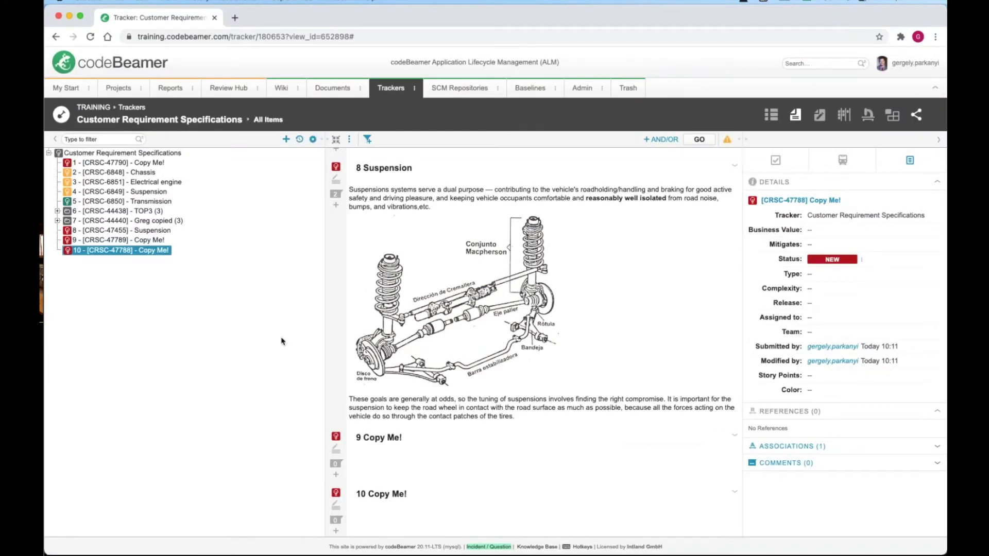
# Show the copied item's associations and bring the Training project tracker window forward.
pyautogui.click(936, 446)
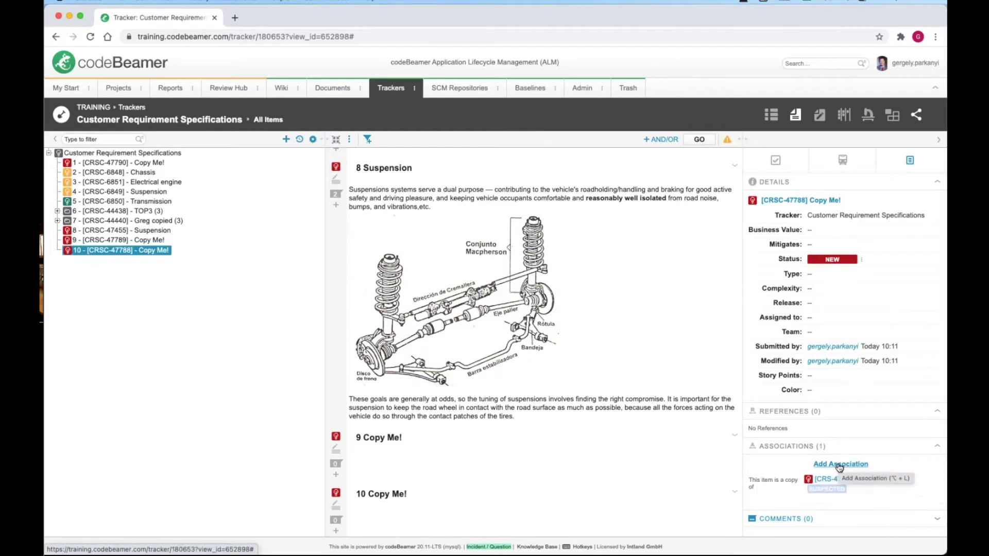
pyautogui.hotkey('ctrl', 'Up')
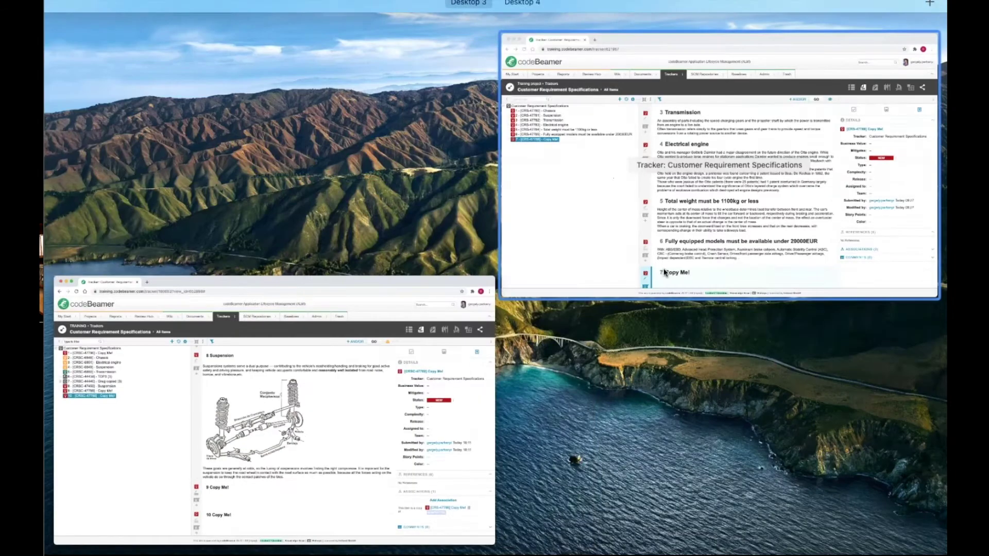
pyautogui.click(728, 165)
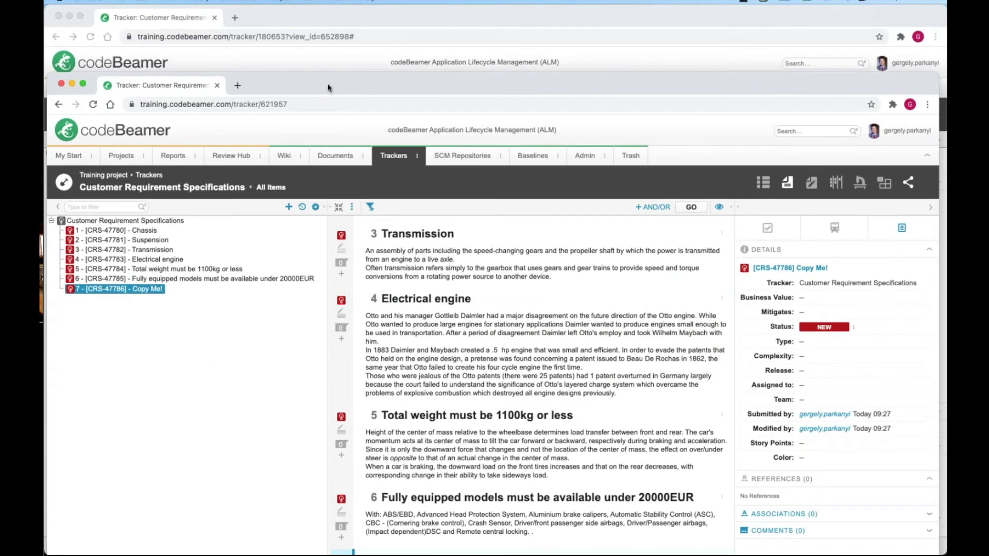
# Change the original Copy Me! description to 'New Description for Copy Me!' and save it.
pyautogui.scroll(-1, 541, 290)
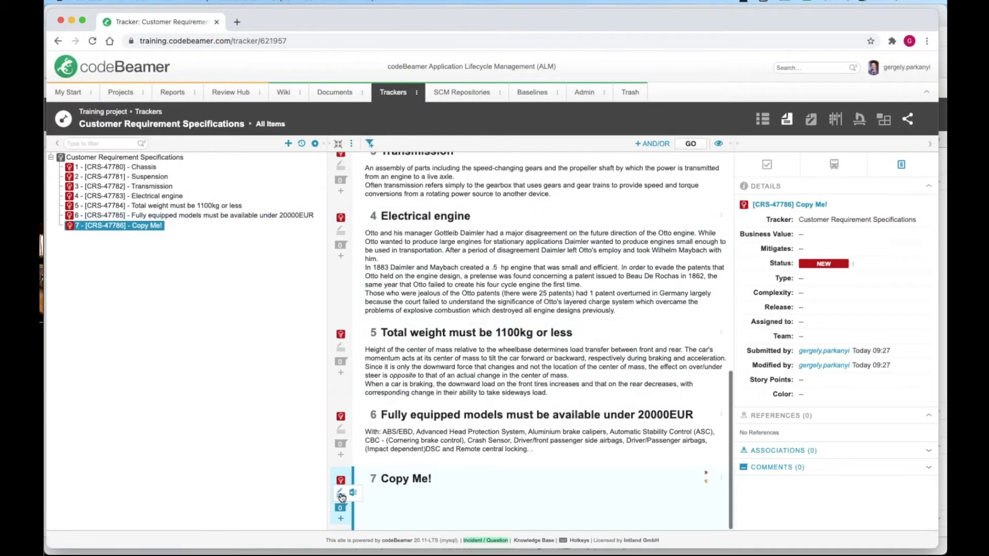
pyautogui.doubleClick(406, 516)
pyautogui.write('New Description for Copy Me!')
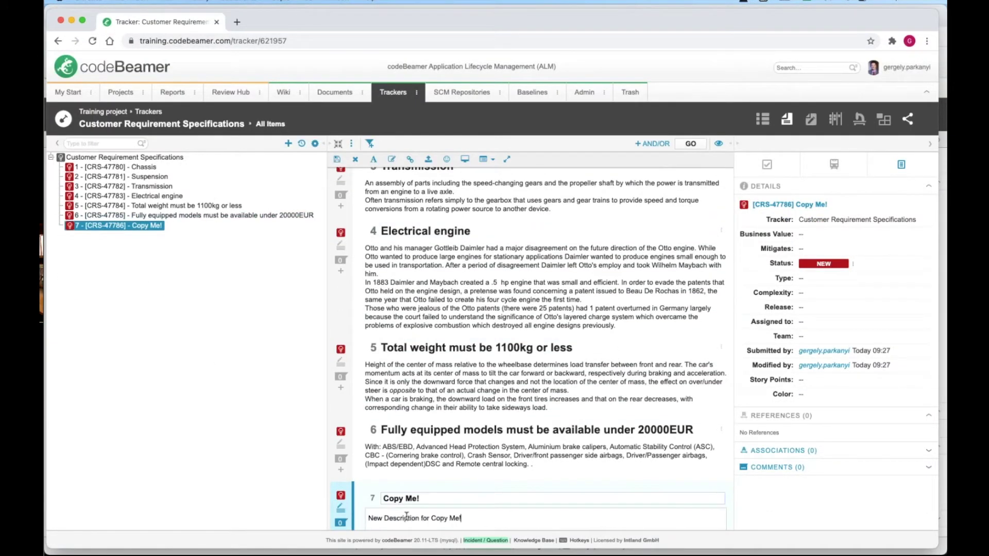
pyautogui.scroll(-3, 542, 309)
pyautogui.click(337, 159)
pyautogui.press('super+grave')
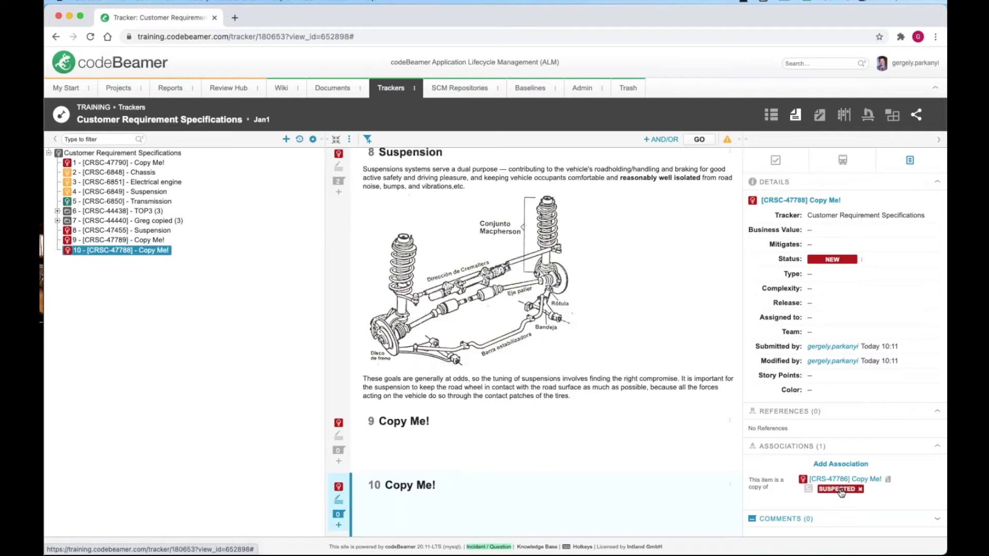
# Merge the original's new description into the copy, clearing the Suspected flag.
pyautogui.moveTo(842, 493)
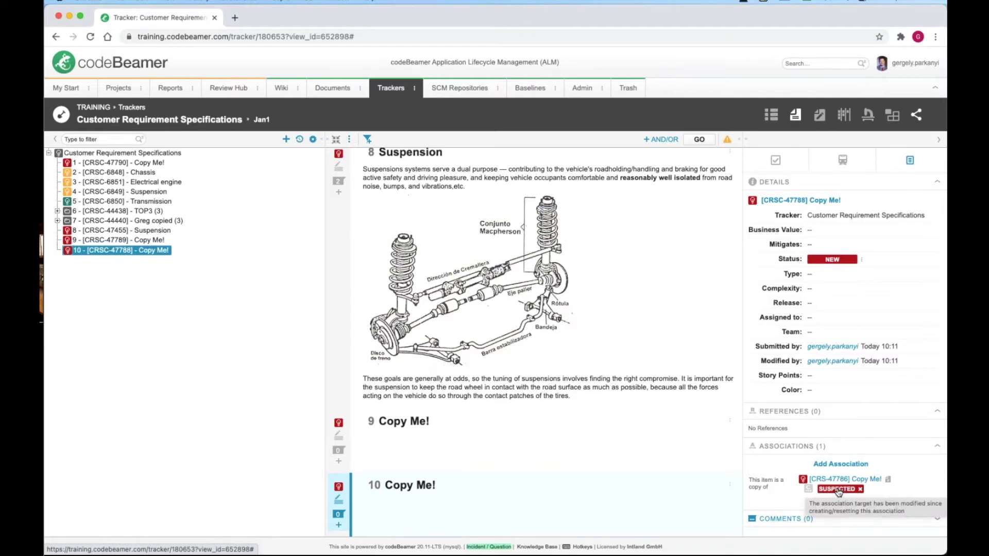
pyautogui.click(838, 490)
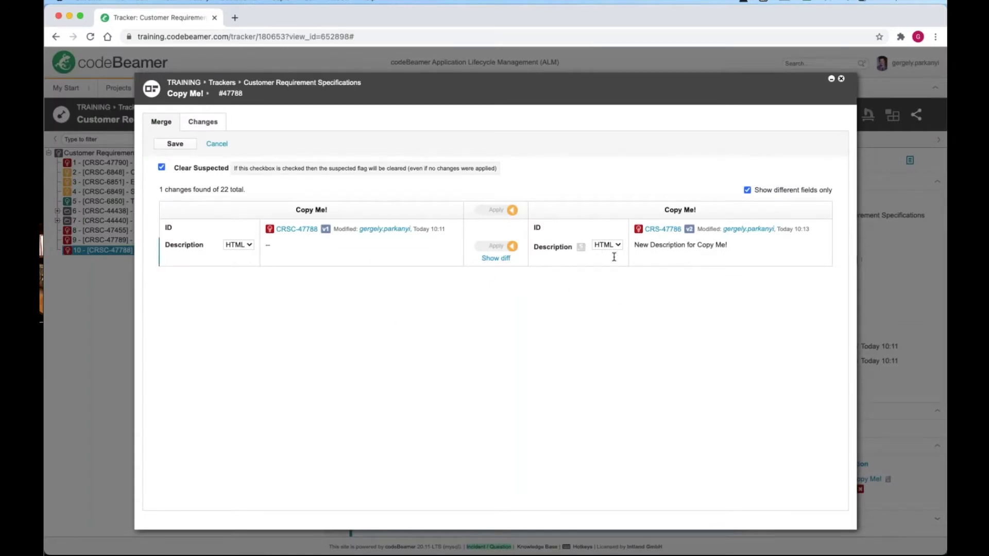
pyautogui.click(512, 246)
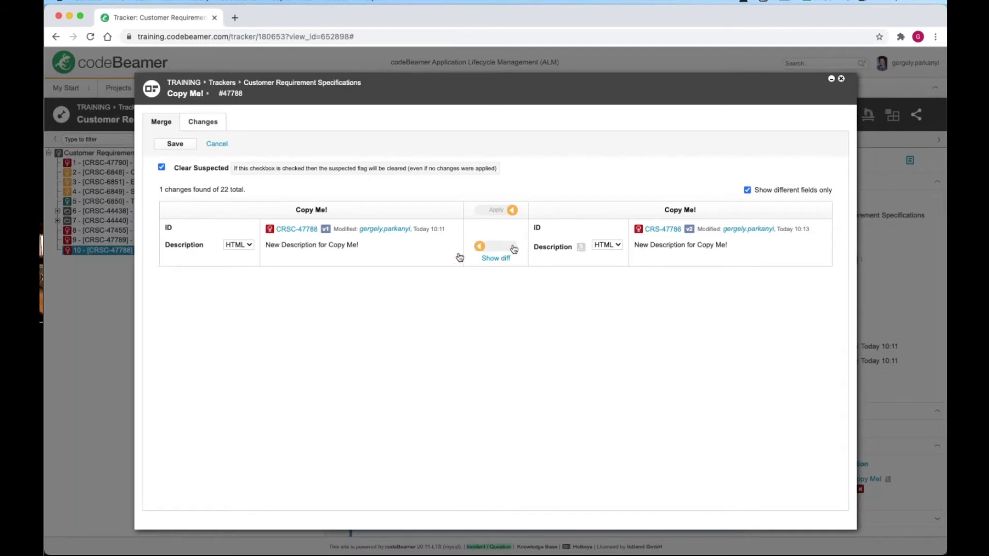
pyautogui.hotkey('ctrl', 's')
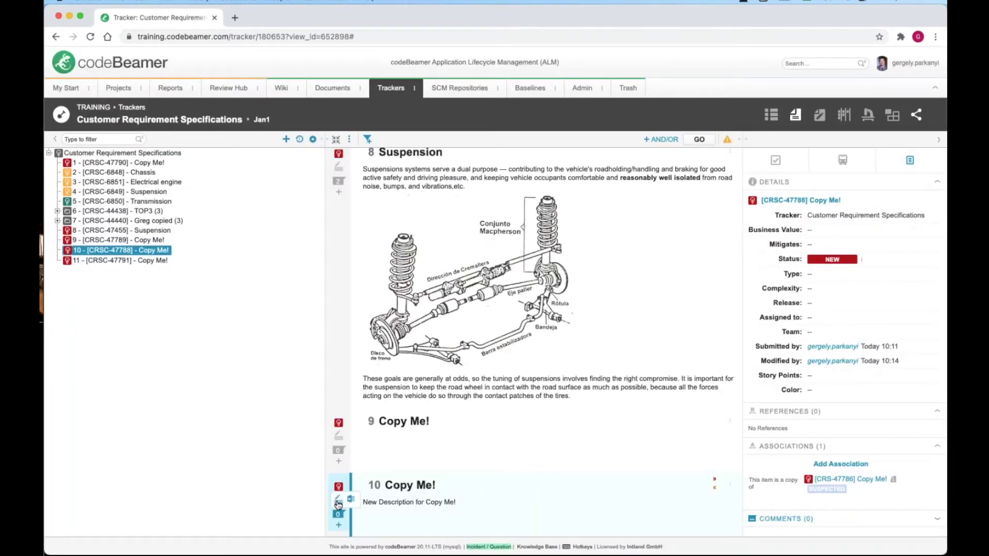
# Append ' - by' and the author's name to the copied item's title and save it.
pyautogui.doubleClick(443, 490)
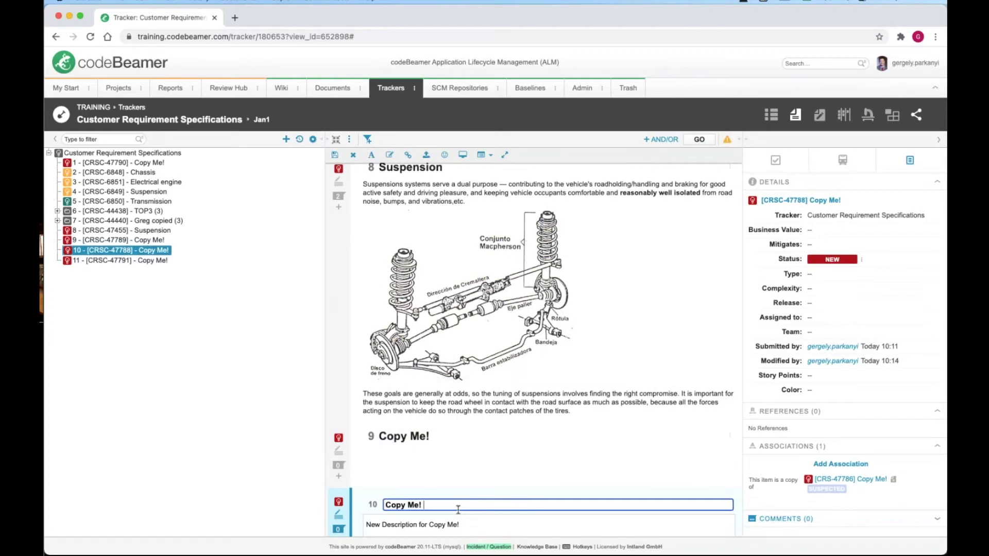
pyautogui.write('- by Greg')
pyautogui.click(336, 154)
pyautogui.scroll(-2, 534, 465)
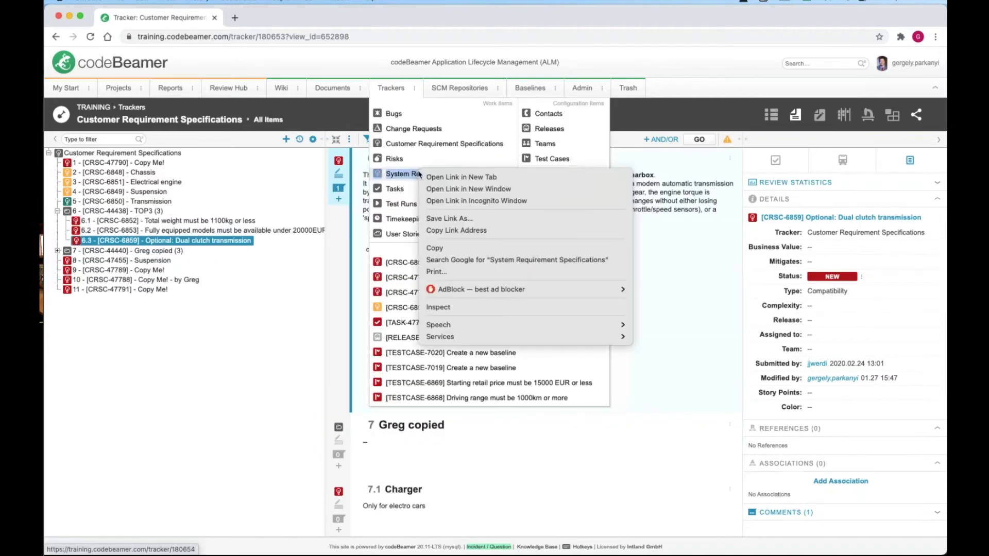
# Set Weight transfer's Customer Requirement field to Optional: Dual clutch transmission in System Requirement Specifications and save.
pyautogui.click(438, 175)
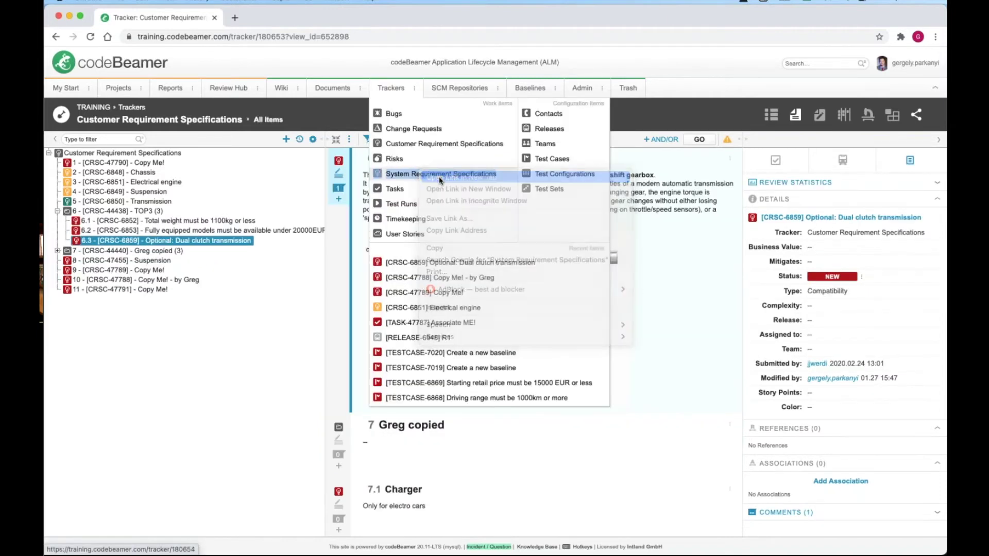
pyautogui.click(286, 18)
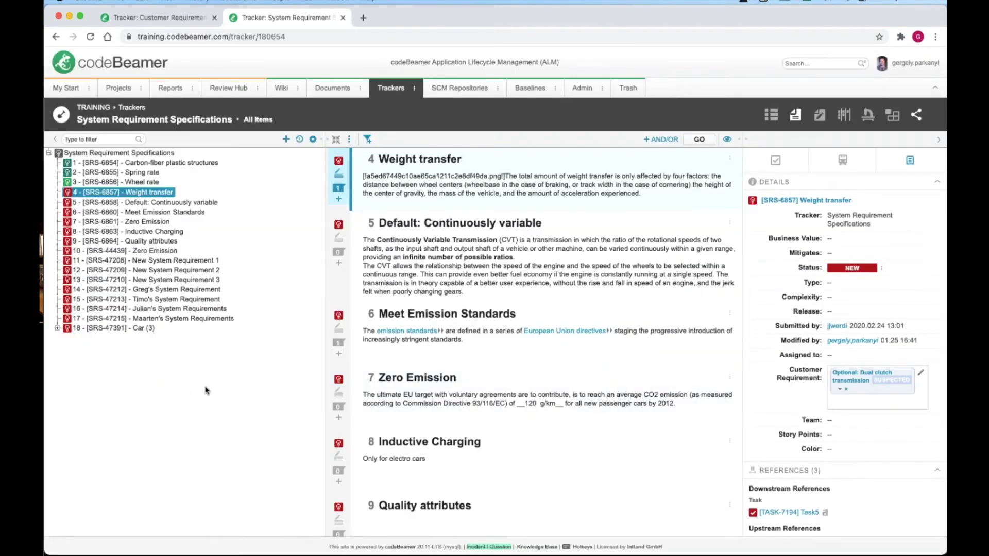
pyautogui.click(205, 390)
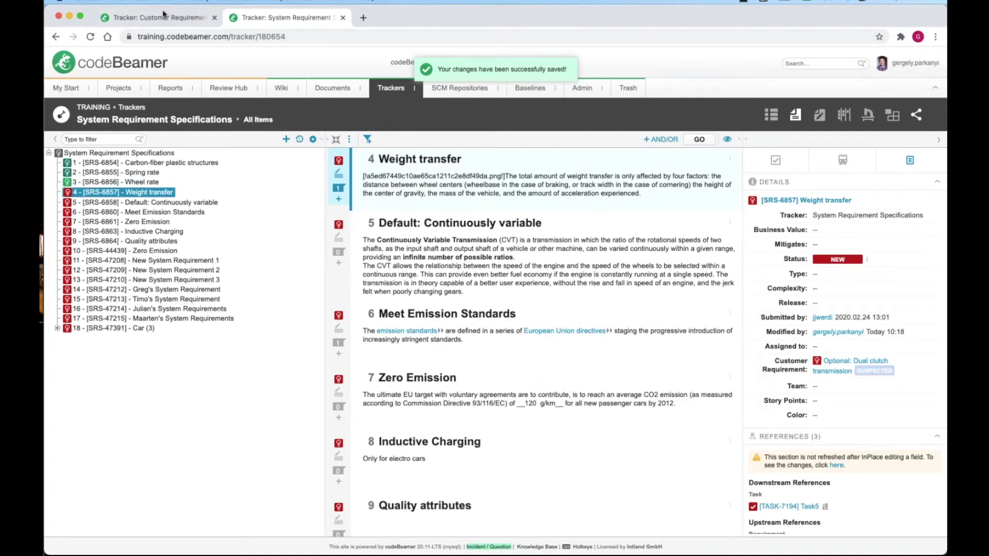
pyautogui.click(165, 17)
pyautogui.click(752, 198)
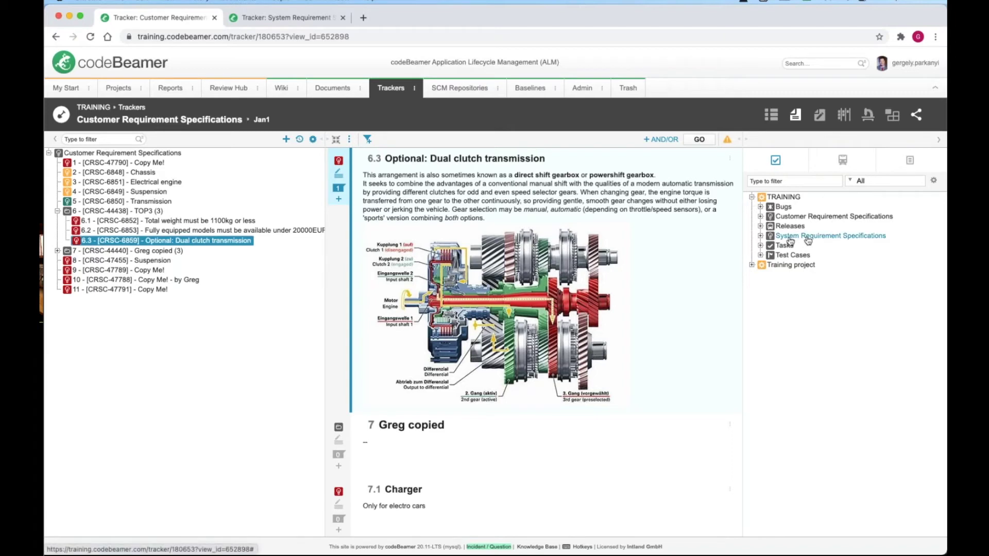
# Drag SRS-6857 Weight transfer from the library onto item 6.3 as a reference through the Customer Requirement field.
pyautogui.click(761, 237)
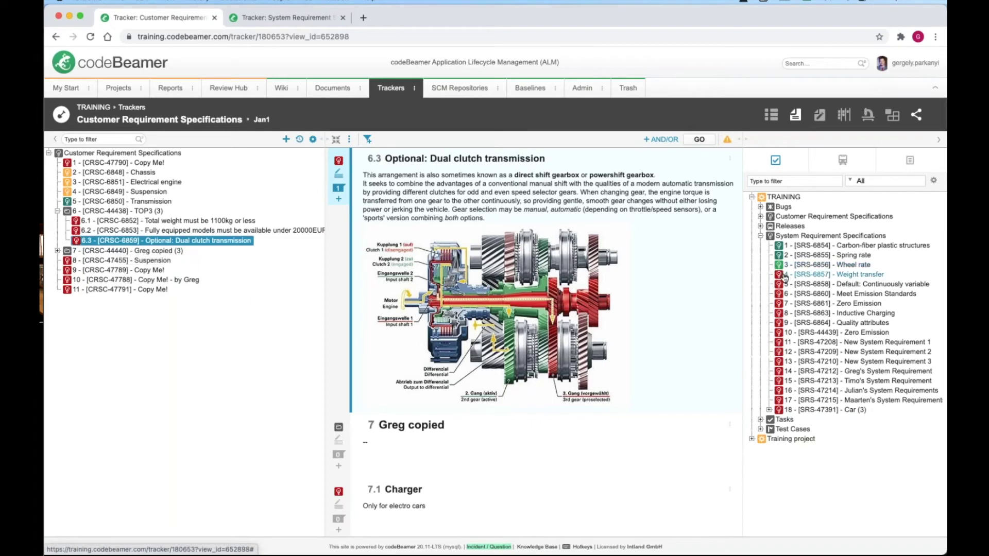
pyautogui.moveTo(784, 276); pyautogui.dragTo(148, 245)
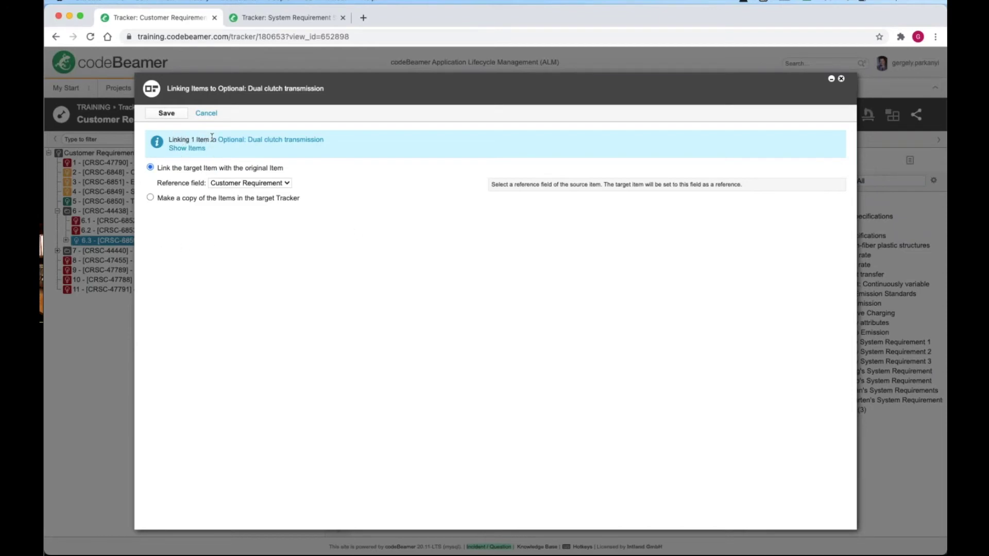
pyautogui.click(165, 113)
pyautogui.click(165, 113)
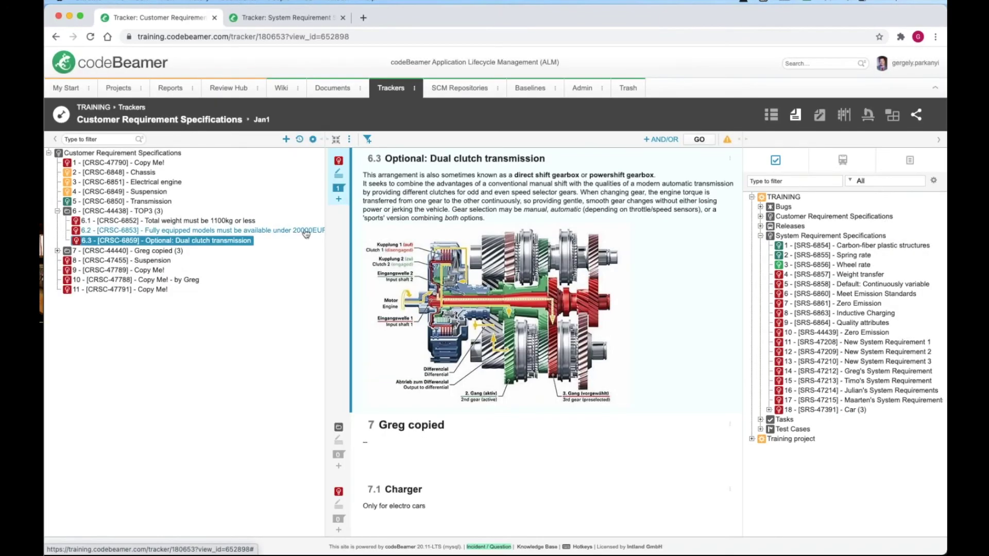
pyautogui.click(910, 163)
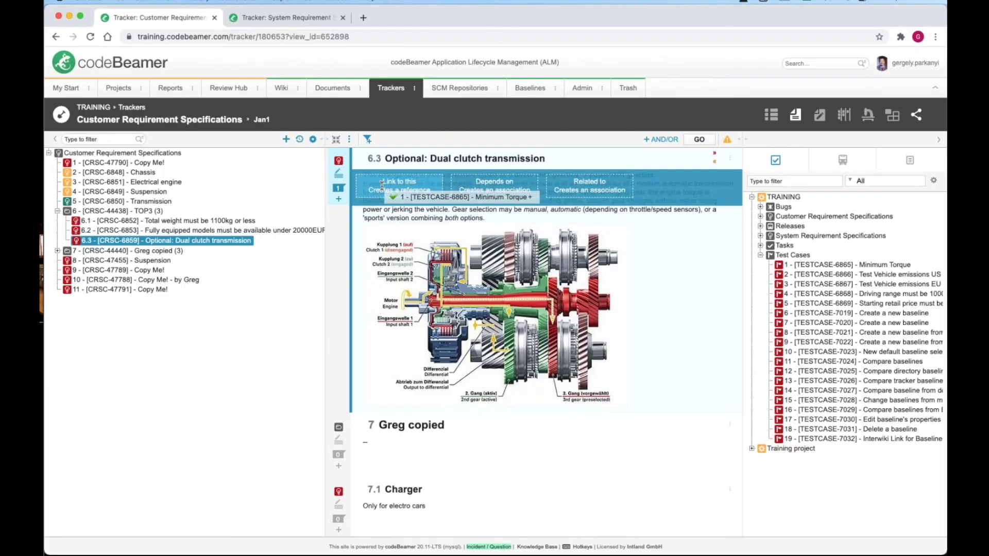
# Drop test case TESTCASE-6865 Minimum Torque on item 6.3's 'Depends on' zone to create the association.
pyautogui.moveTo(382, 185); pyautogui.dragTo(383, 181)
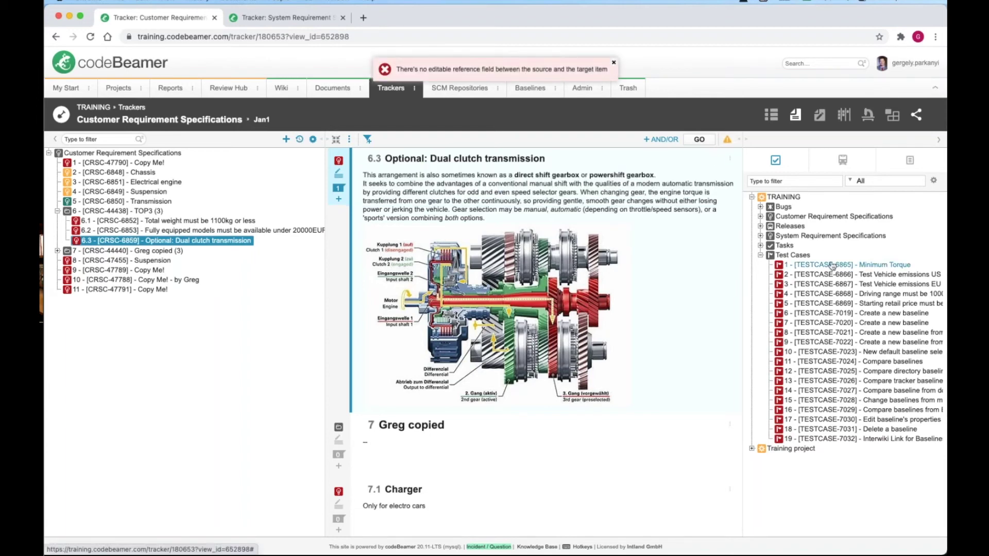
pyautogui.moveTo(829, 265); pyautogui.dragTo(487, 194)
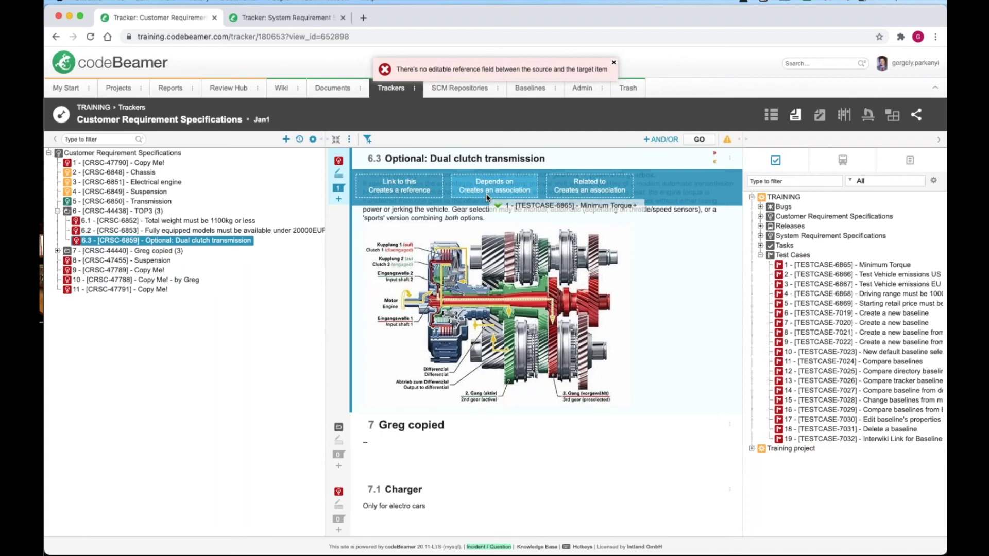
pyautogui.moveTo(486, 196); pyautogui.dragTo(487, 196)
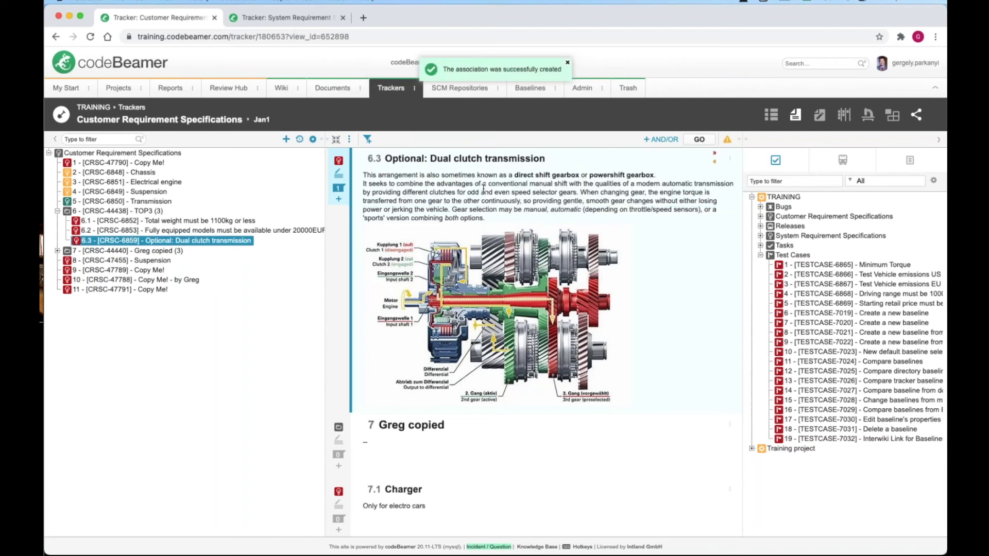
pyautogui.click(925, 159)
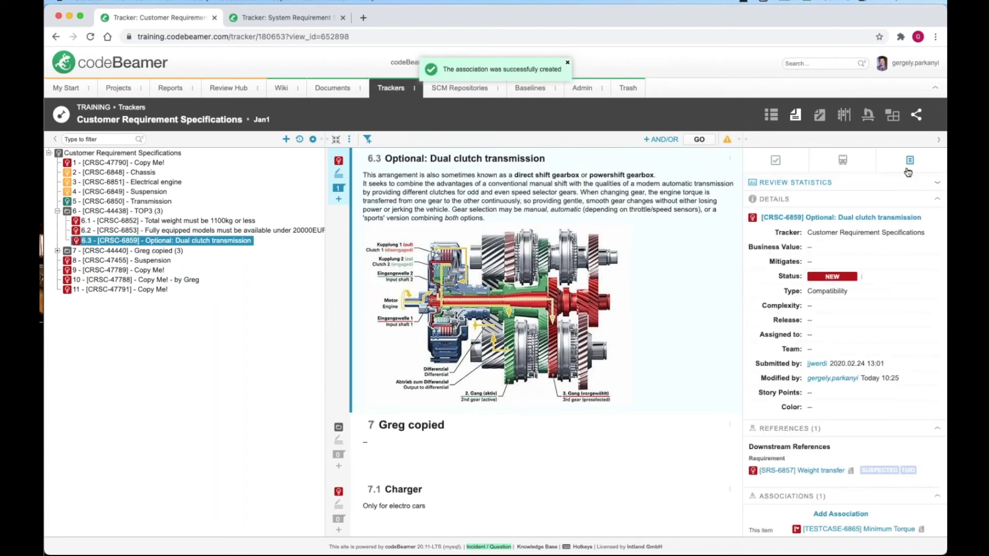
# Add an 'is related to' association from Dual clutch transmission to task TASK-47787 Associate ME!
pyautogui.scroll(-2, 886, 408)
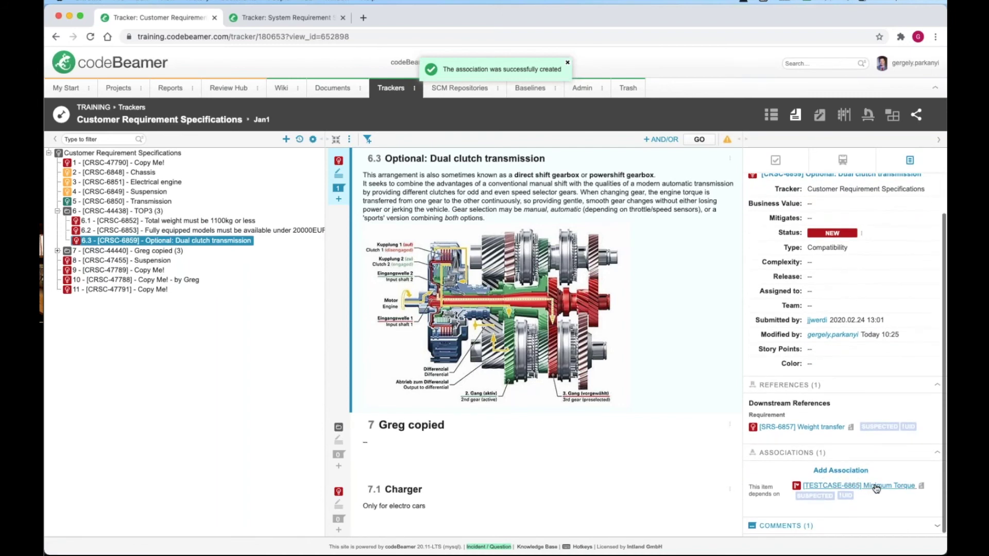
pyautogui.click(845, 470)
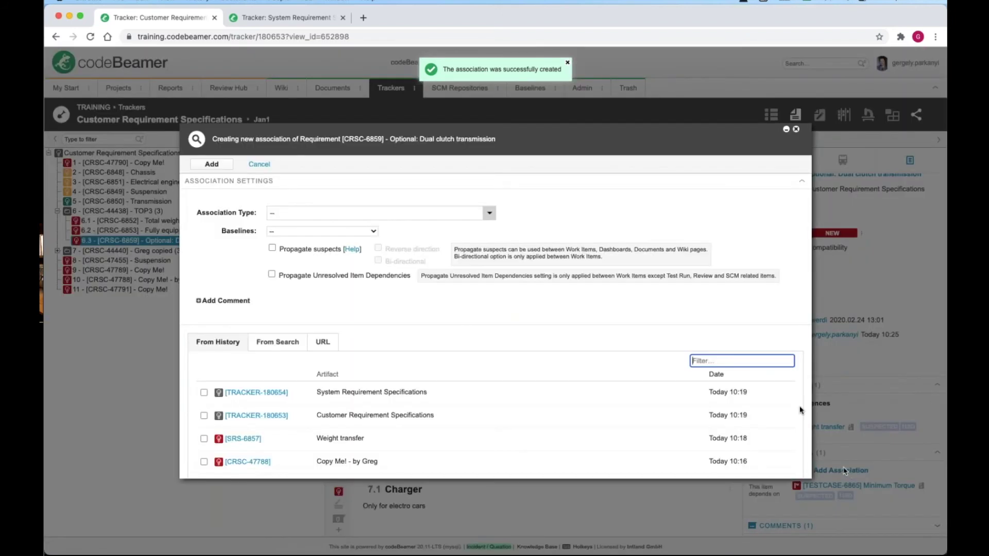
pyautogui.click(489, 213)
pyautogui.click(388, 288)
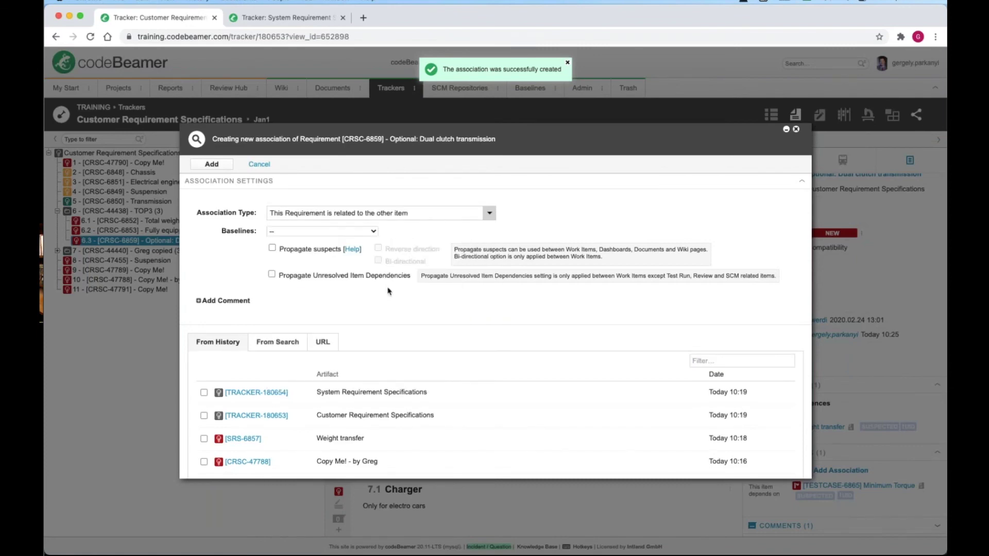
pyautogui.scroll(-5, 247, 347)
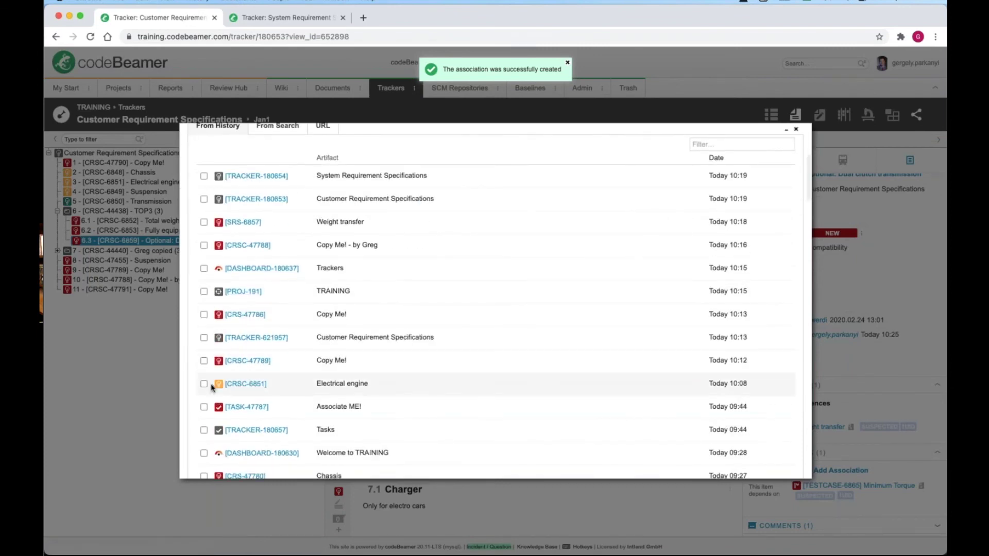
pyautogui.click(204, 407)
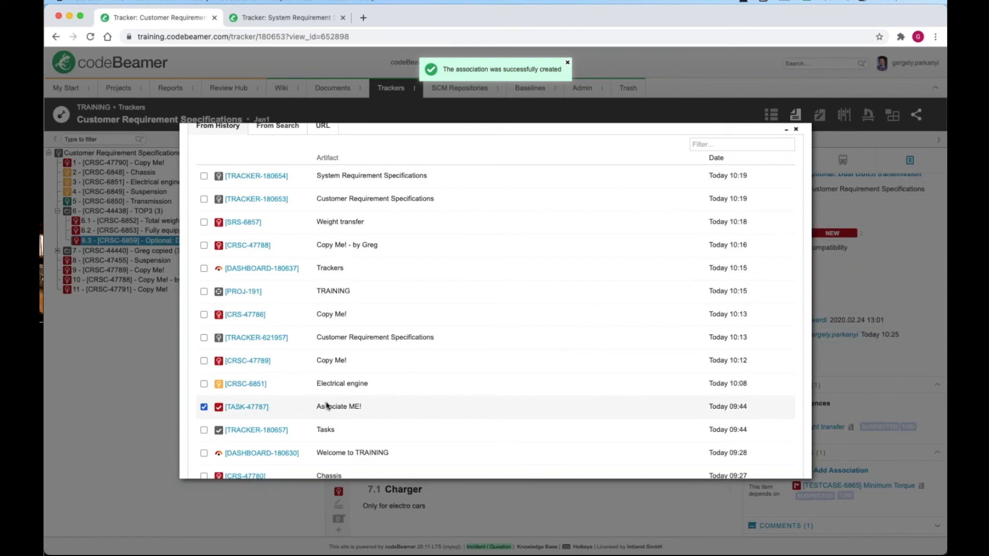
pyautogui.scroll(-1, 358, 394)
pyautogui.scroll(5, 358, 394)
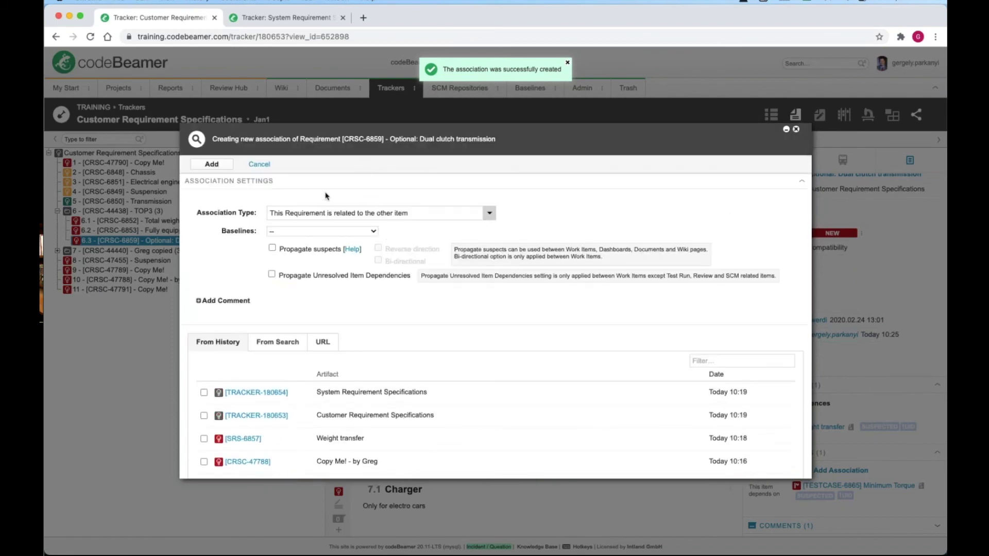
pyautogui.click(207, 164)
pyautogui.scroll(-2, 844, 360)
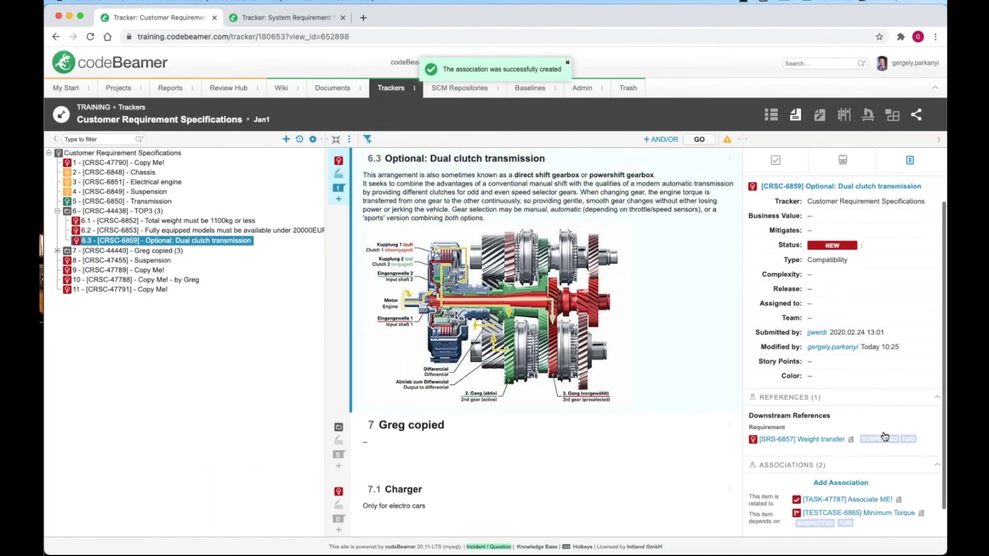
pyautogui.click(853, 486)
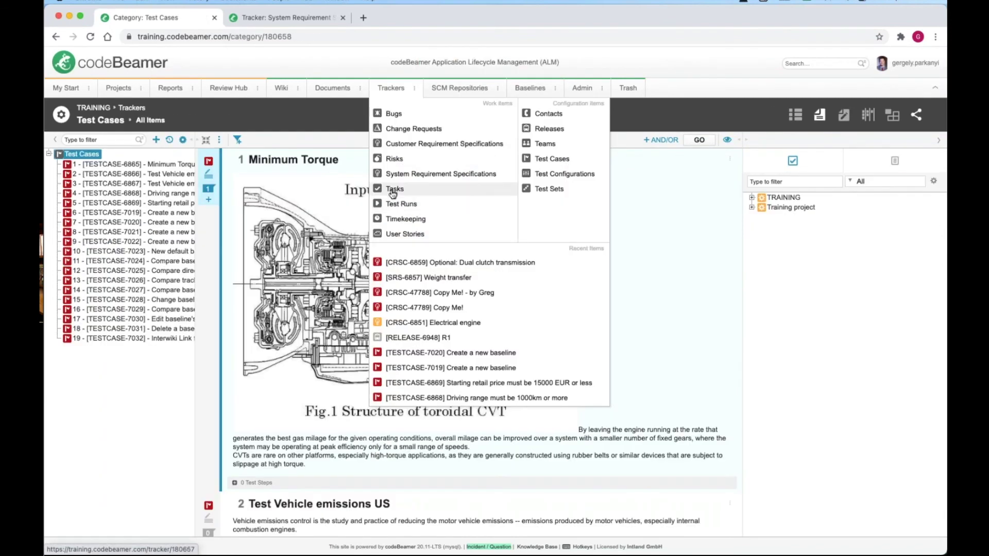
# Open the Tasks tracker and switch it to Document View.
pyautogui.click(391, 190)
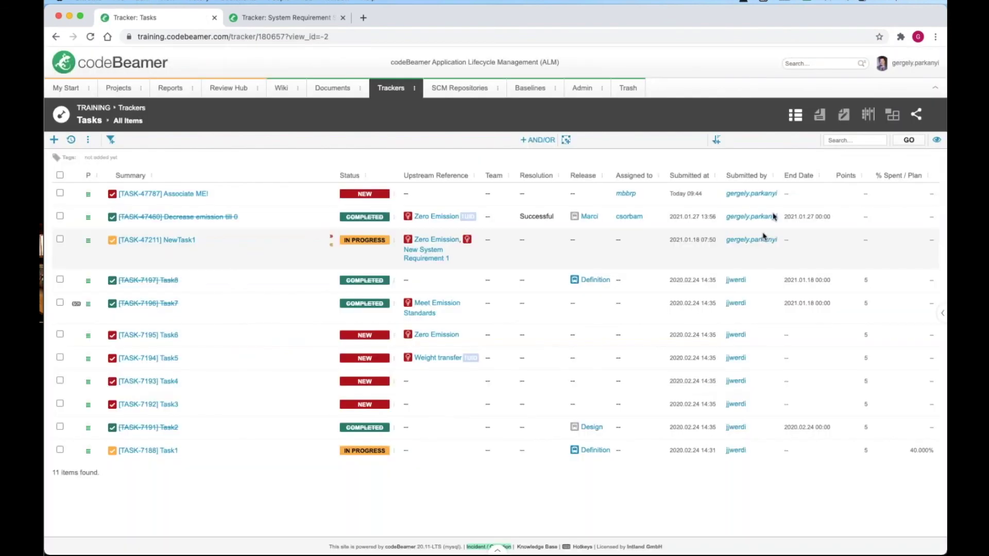
pyautogui.click(820, 115)
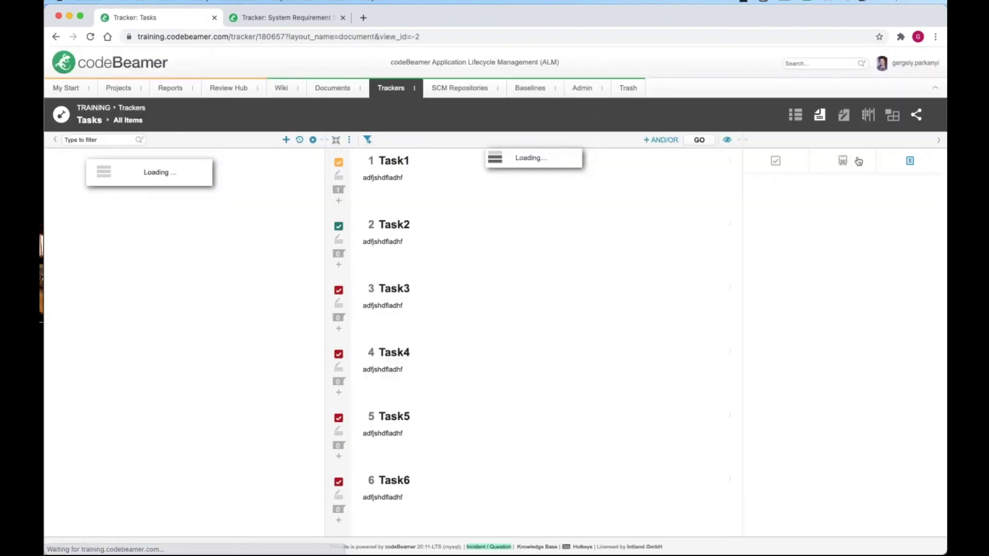